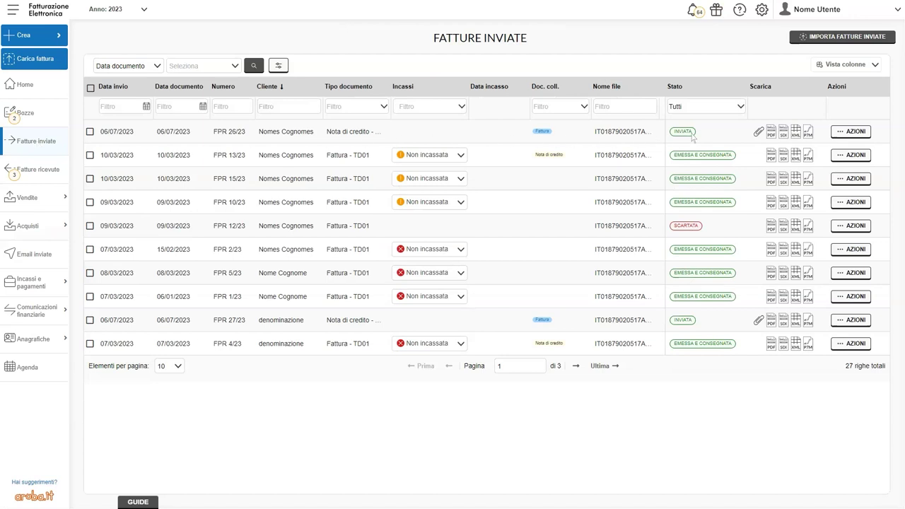
Check the notification history of the rejected invoice dated 09/03/2023 and read the explanation of error code 00404
mouse_move(692, 137)
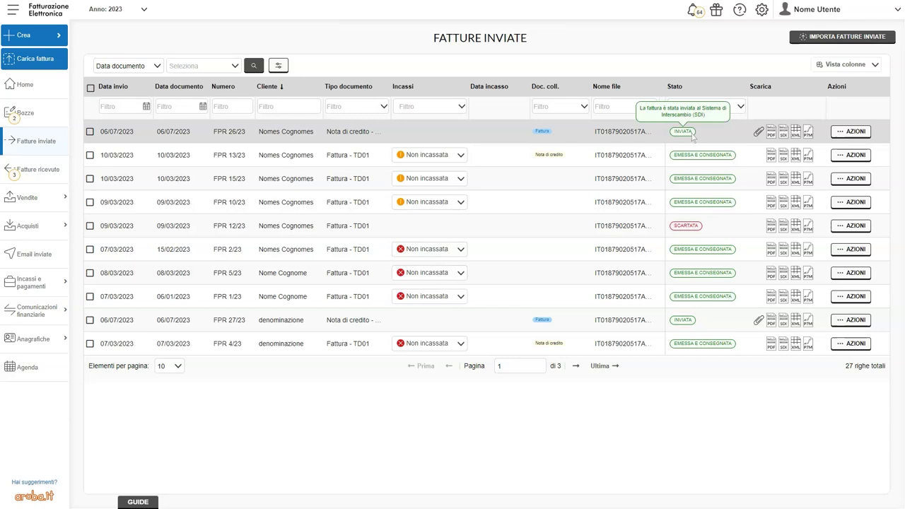
left_click(699, 228)
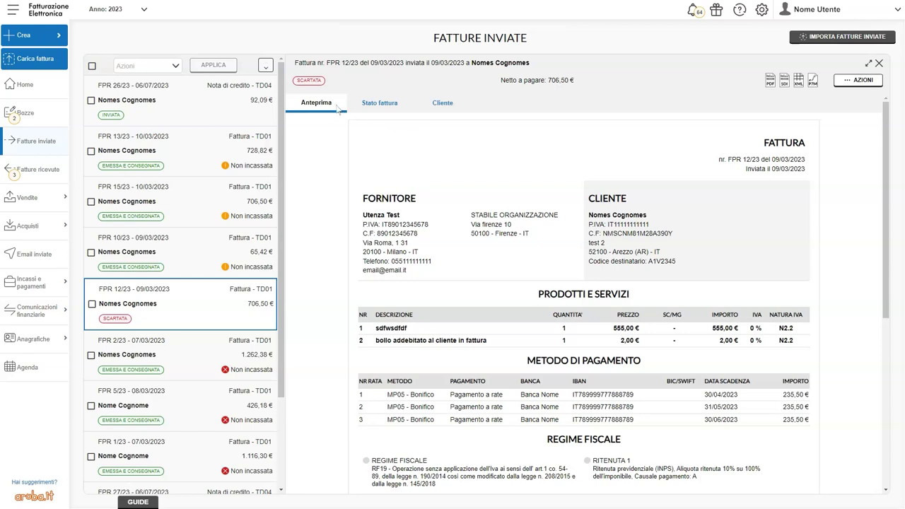
left_click(384, 108)
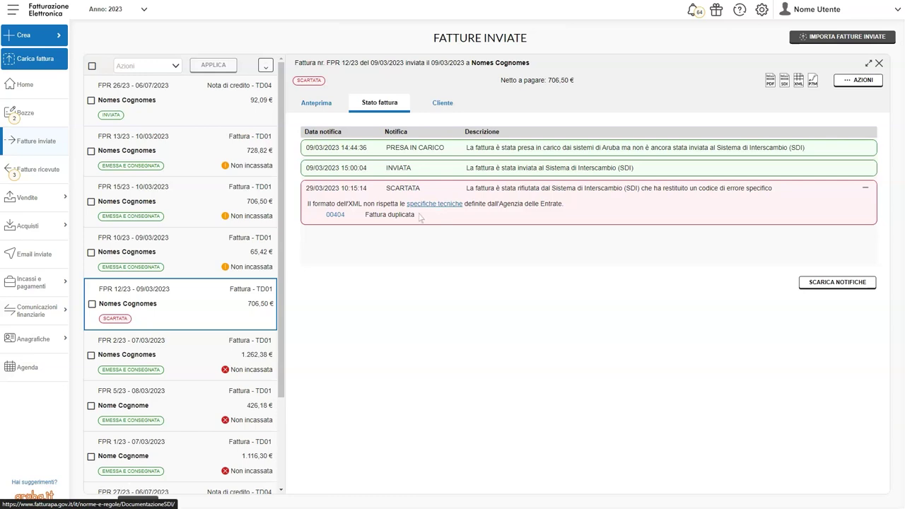
left_click(335, 215)
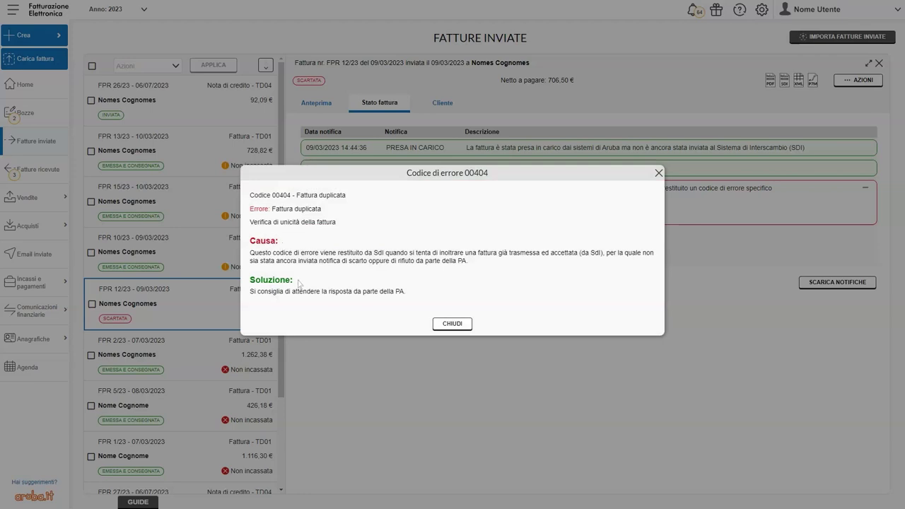
left_click(452, 324)
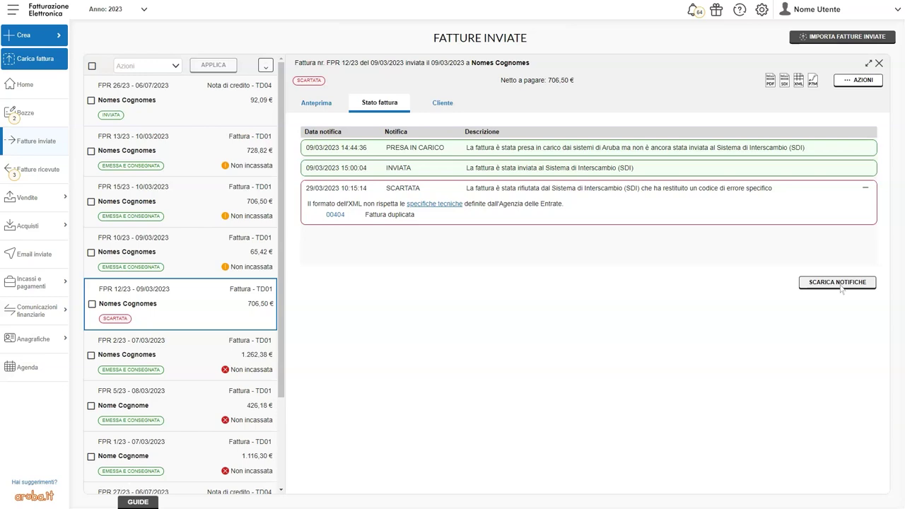
Open the rejected invoice for correction and resending, review its preview and totals, and leave without saving a draft
left_click(863, 82)
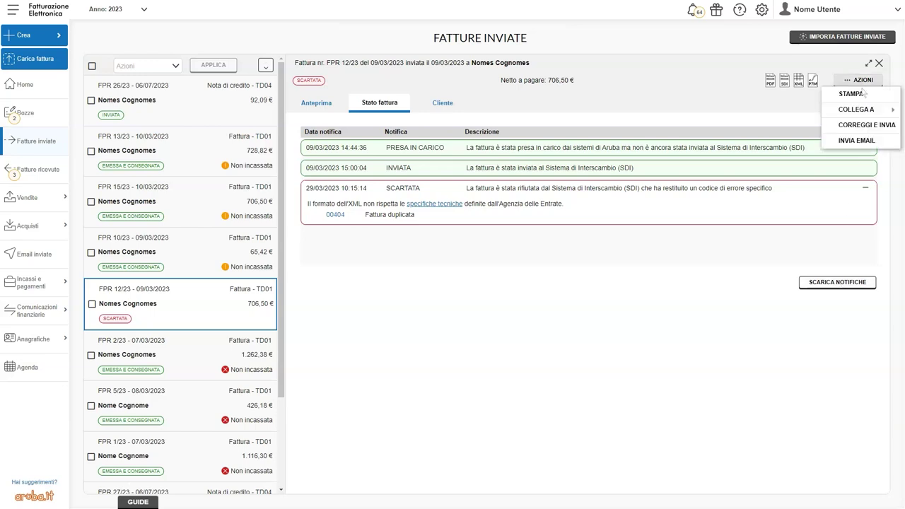
left_click(866, 128)
left_click(477, 325)
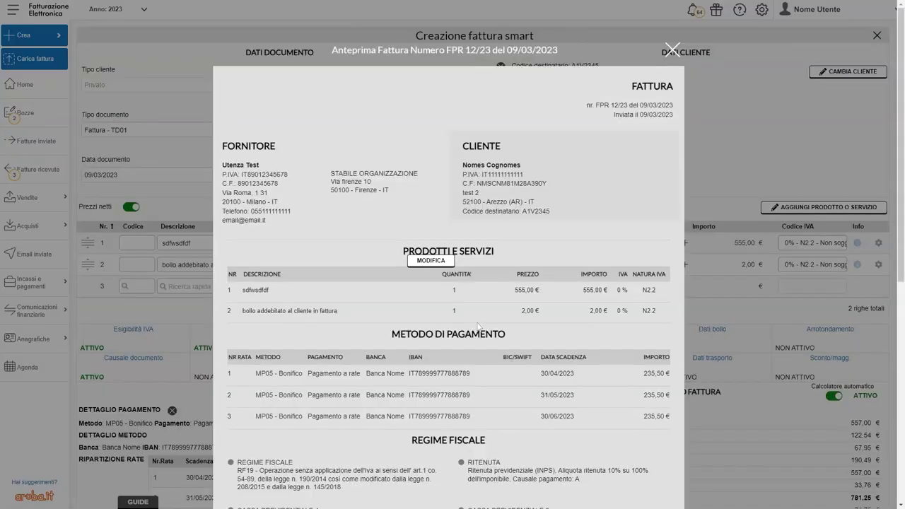
scroll(477, 327, "down", 2)
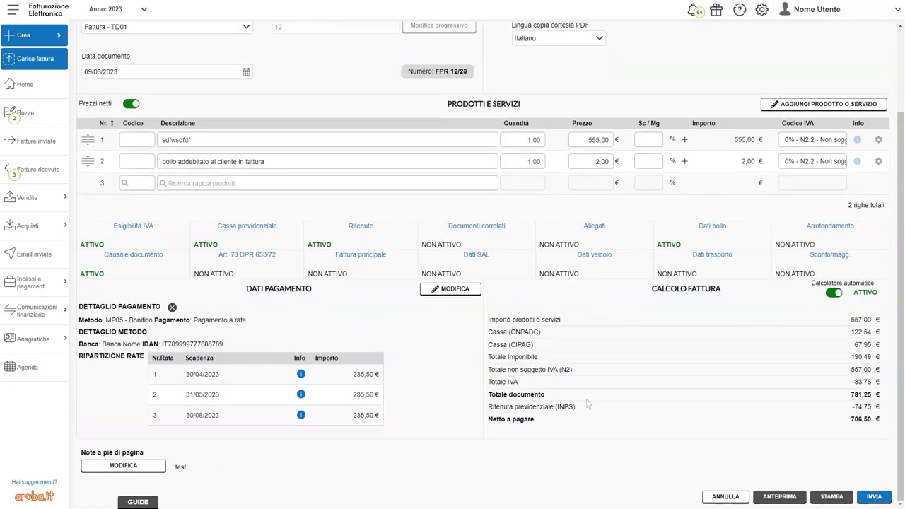
left_click(726, 497)
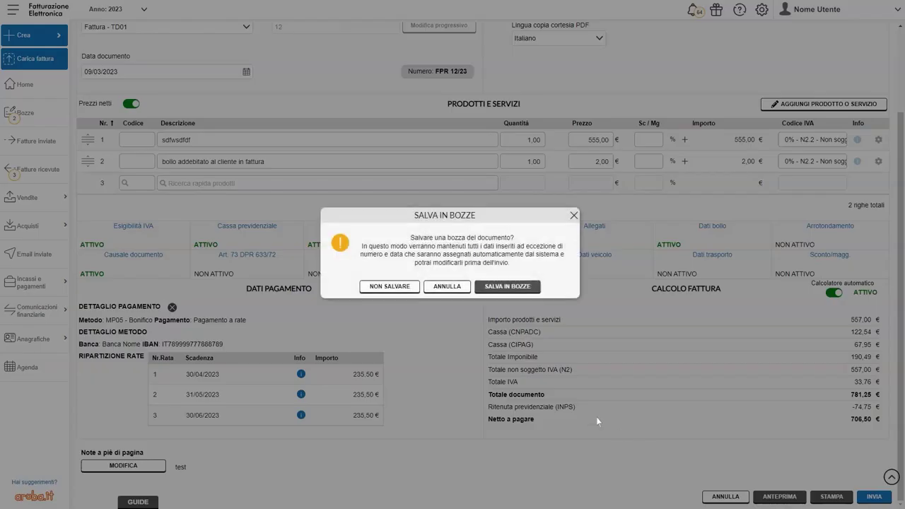
left_click(389, 289)
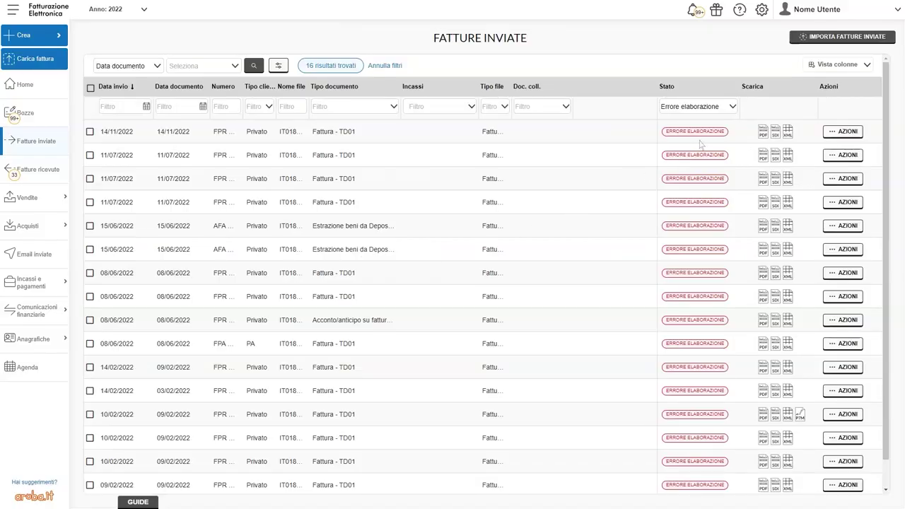
Duplicate the delivered invoice dated 07/12/2022, recalculating its payment due dates
left_click(838, 134)
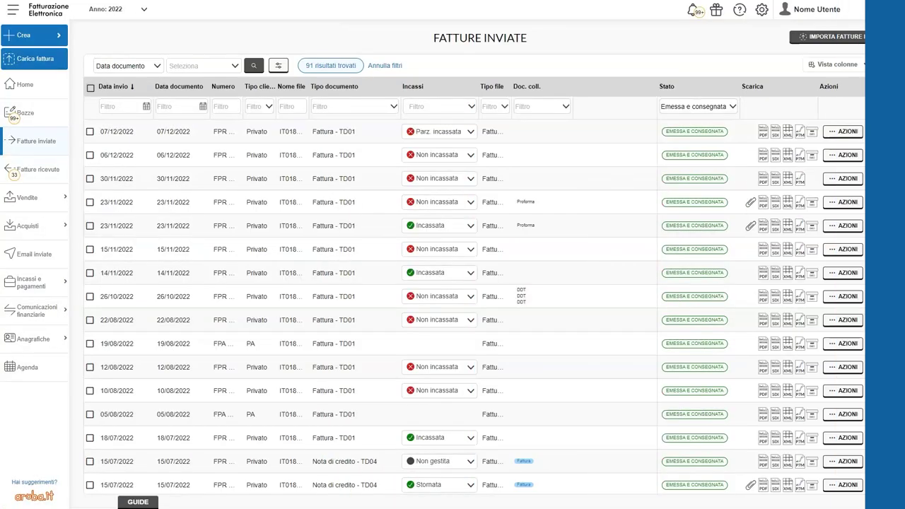
left_click(838, 134)
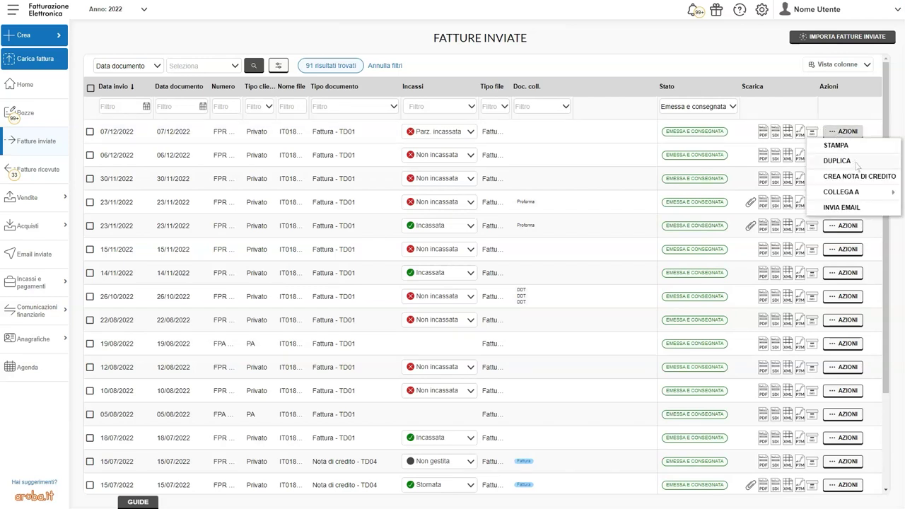
left_click(857, 164)
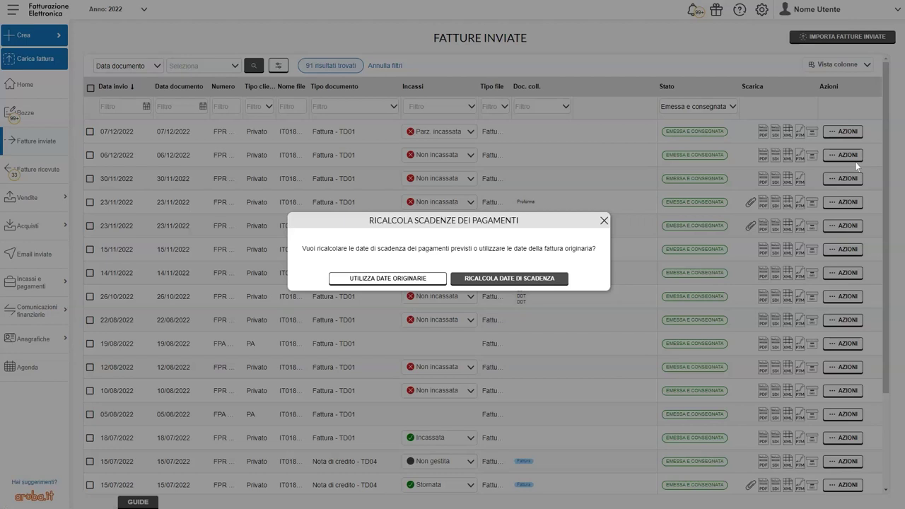
left_click(508, 281)
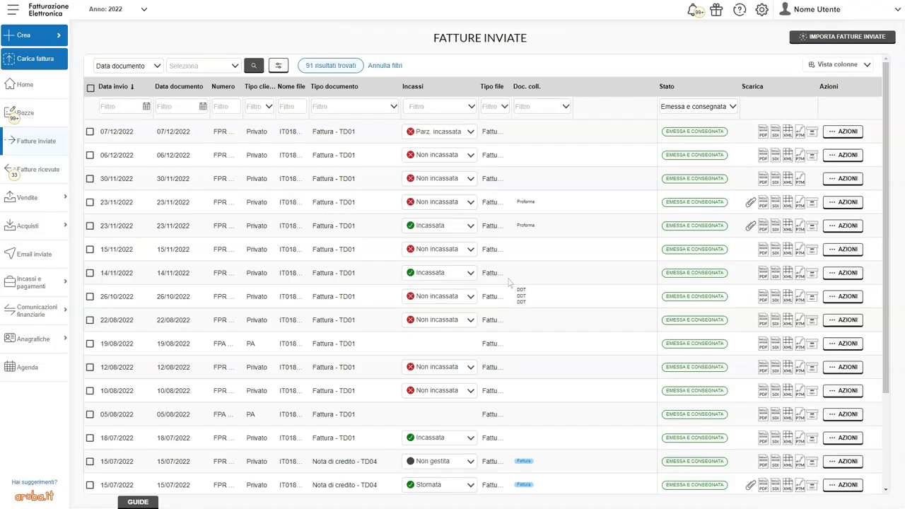
Send a copy of the delivered invoice dated 06/12/2022 by email and dismiss the confirmation
left_click(835, 156)
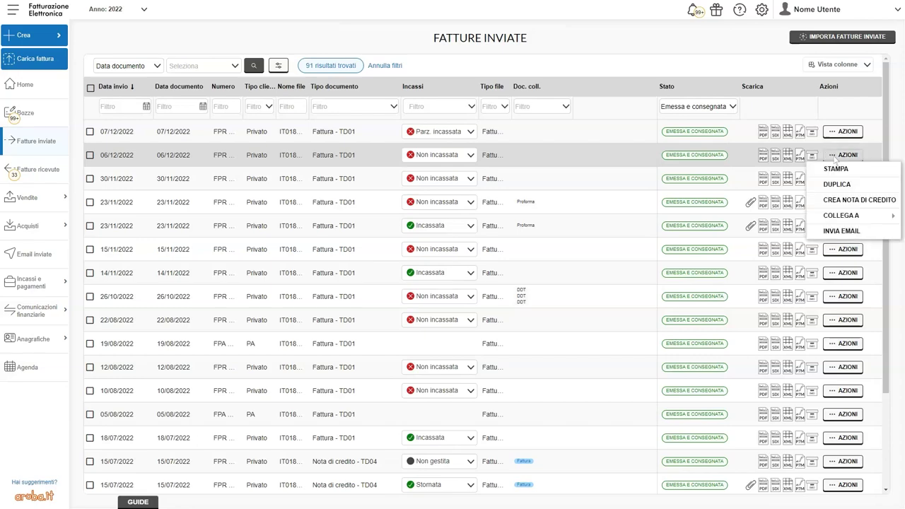
left_click(851, 232)
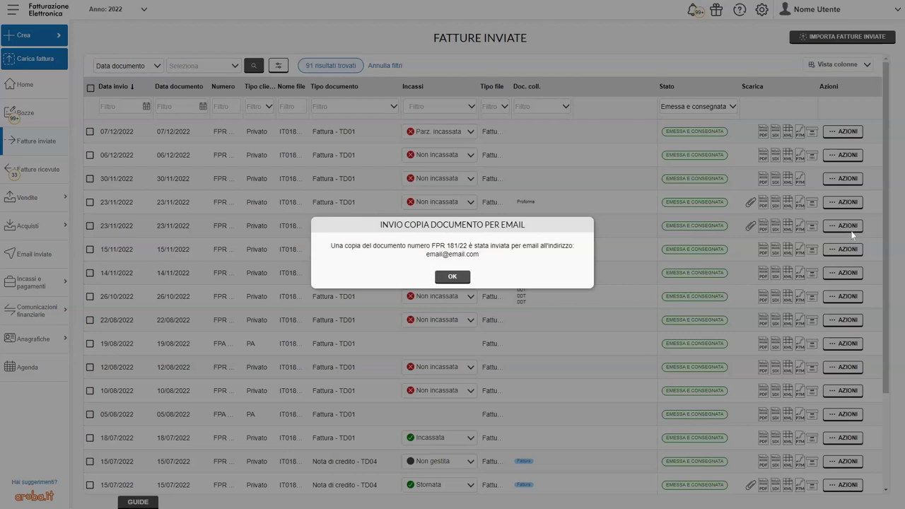
left_click(454, 280)
left_click(453, 277)
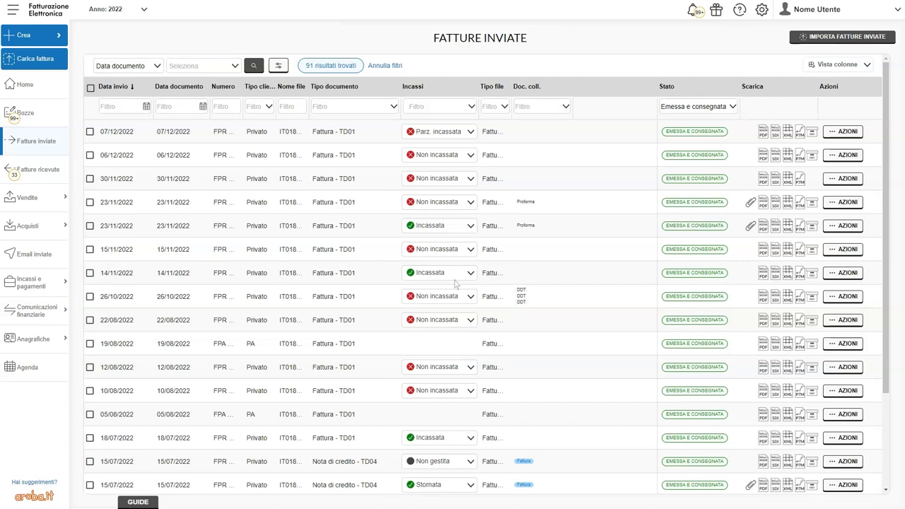
Start an email copy of the invoice dated 07/12/2022, add two extra recipient fields, and cancel the email
left_click(839, 134)
left_click(844, 205)
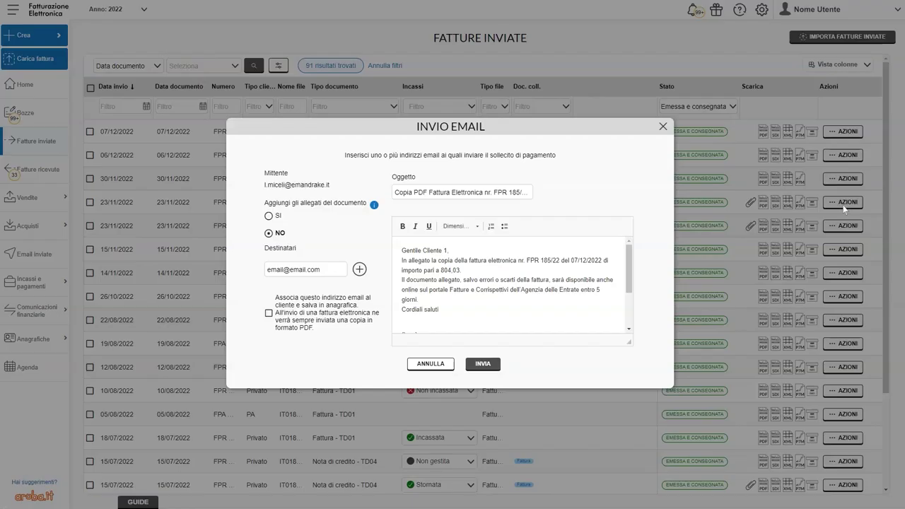
left_click(336, 274)
left_click(359, 270)
left_click(379, 344)
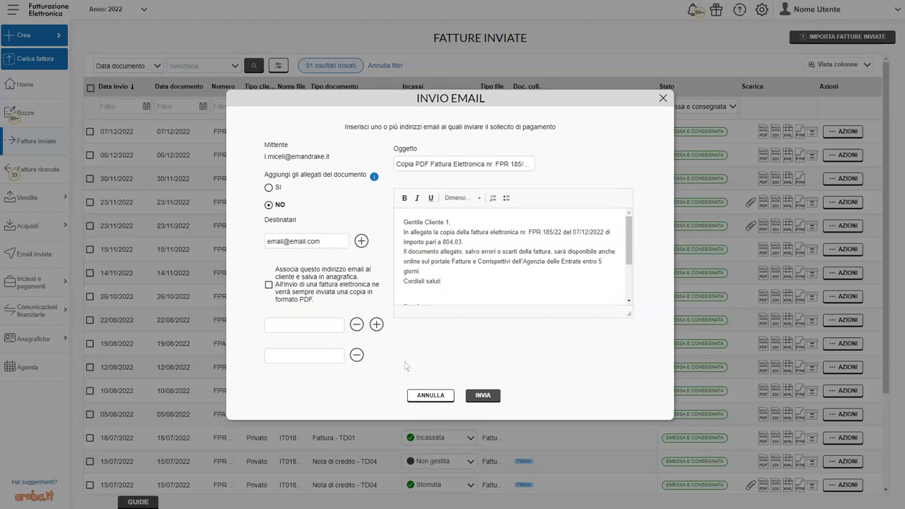
left_click(431, 395)
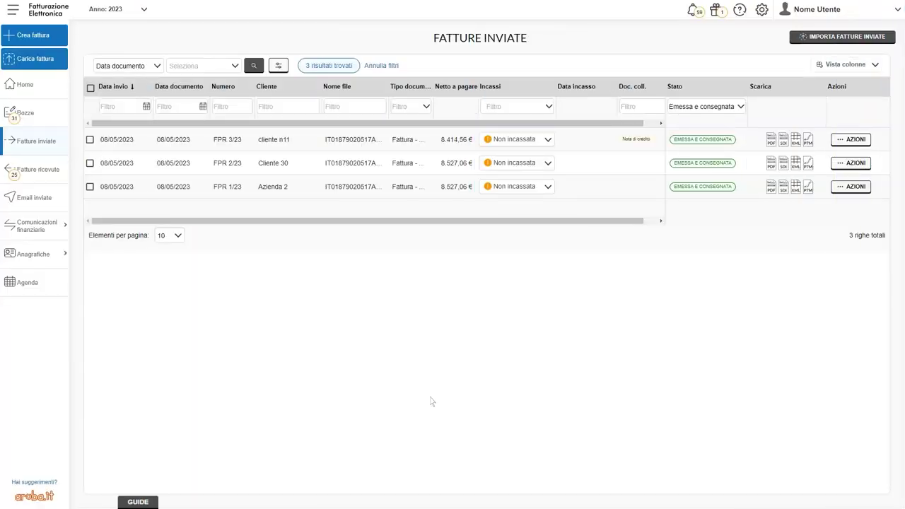
Mark the invoice for cliente n11 as Incassata with collection date 19/07/2023, and check the available list columns
left_click(548, 141)
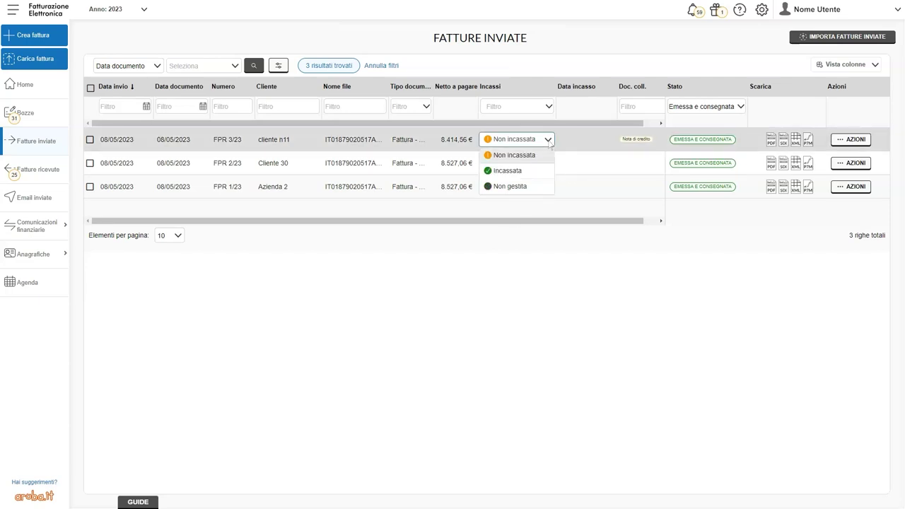
left_click(549, 141)
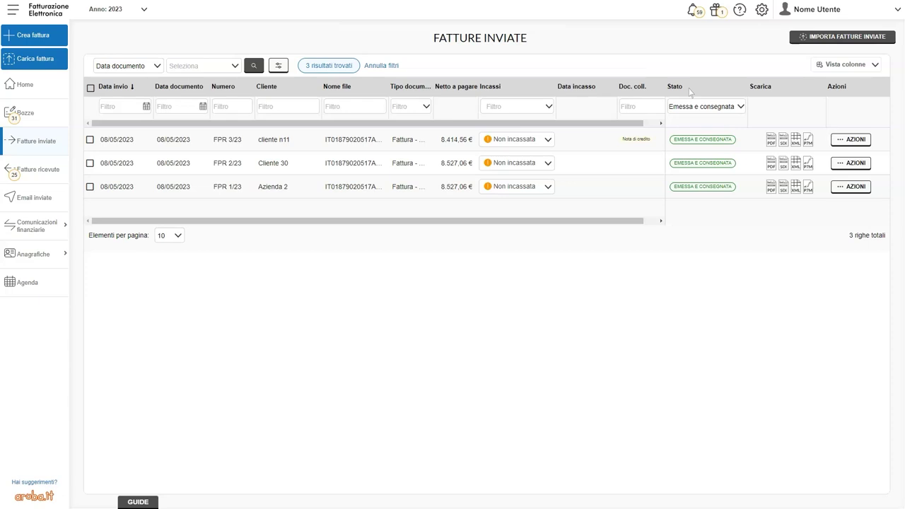
left_click(548, 140)
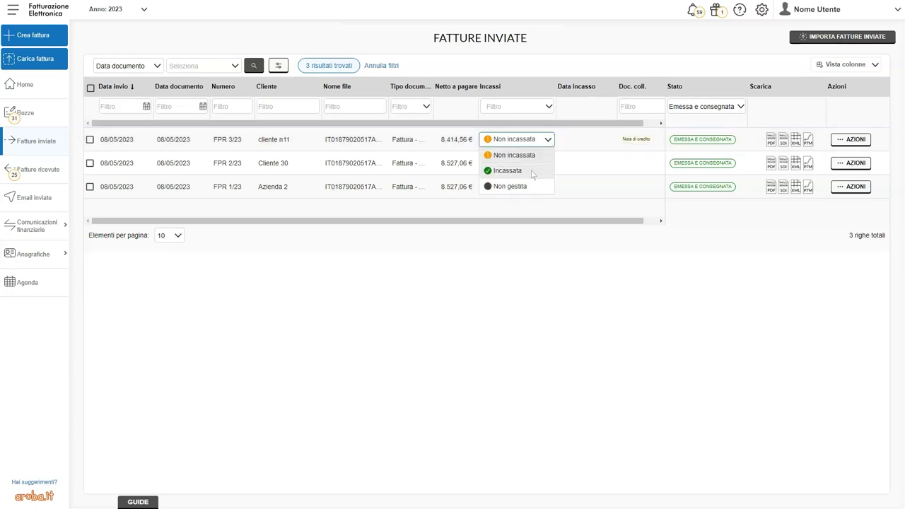
left_click(533, 174)
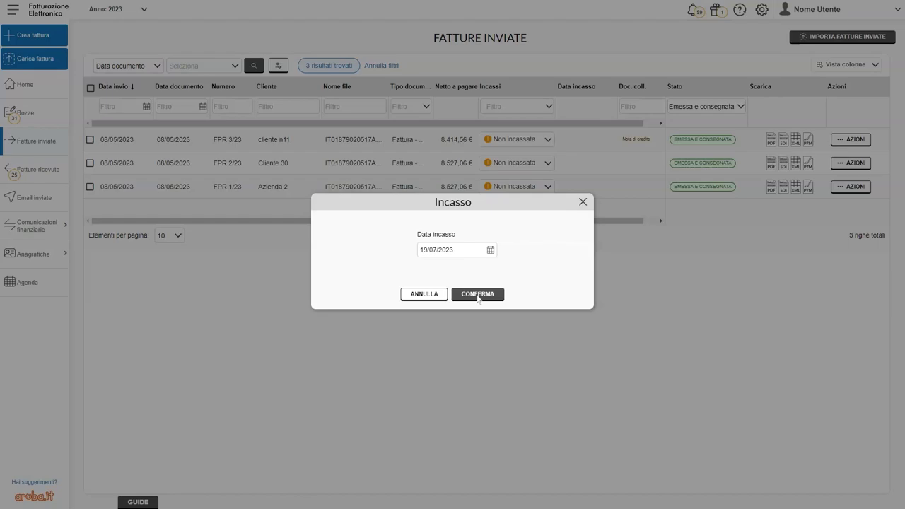
left_click(478, 294)
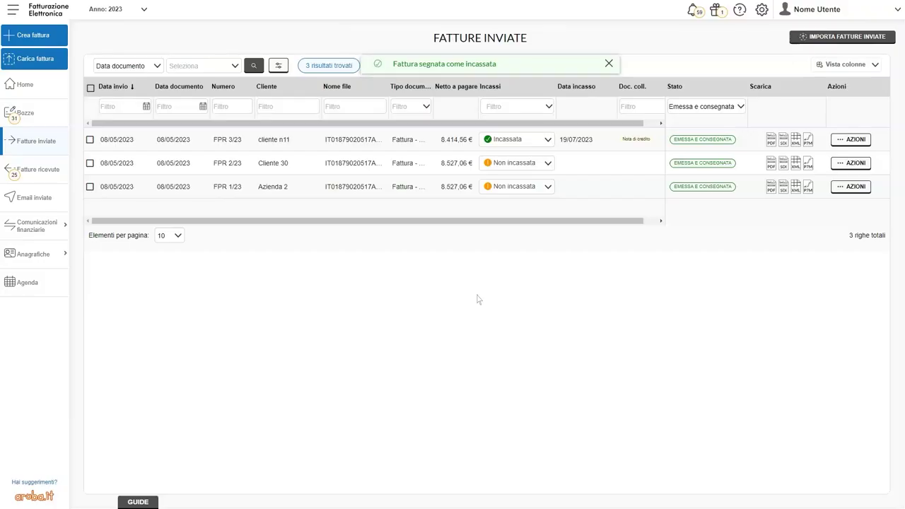
left_click(875, 64)
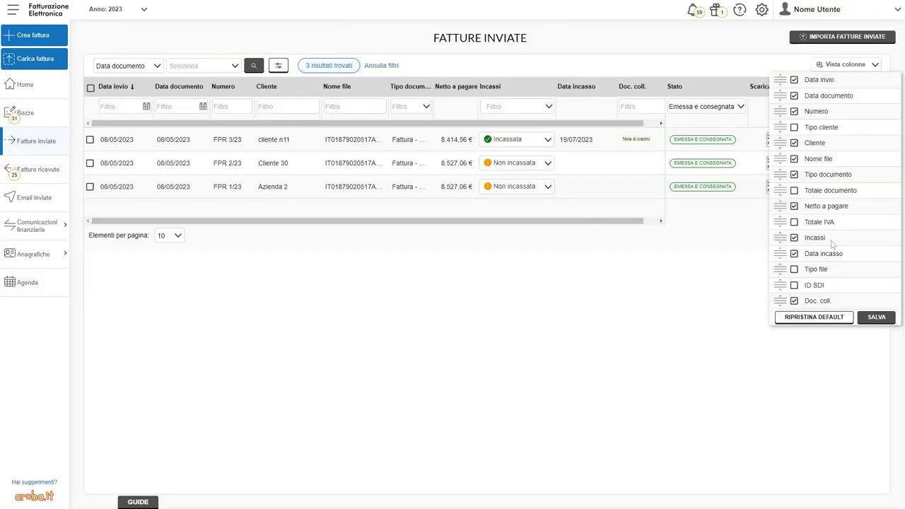
key("Escape")
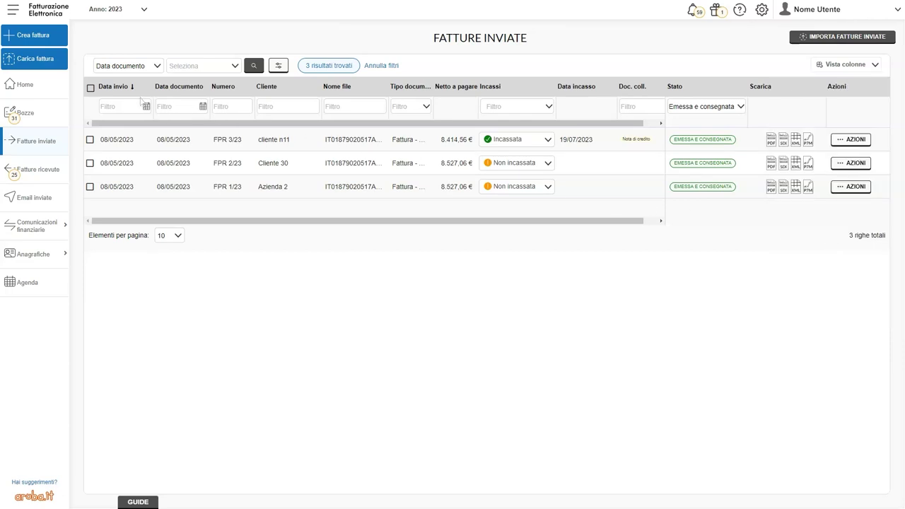
Mark all three listed invoices as Incassata in bulk, confirming 19/07/2023 as the collection date
left_click(91, 88)
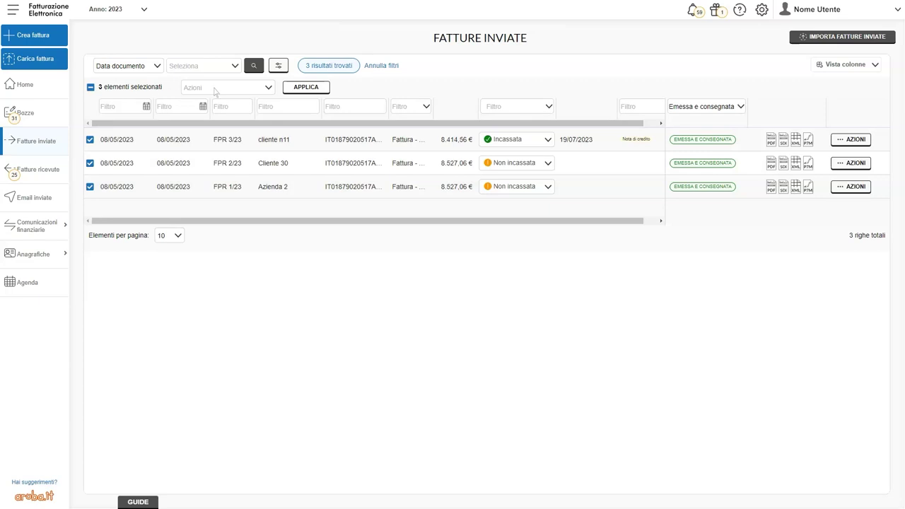
left_click(269, 88)
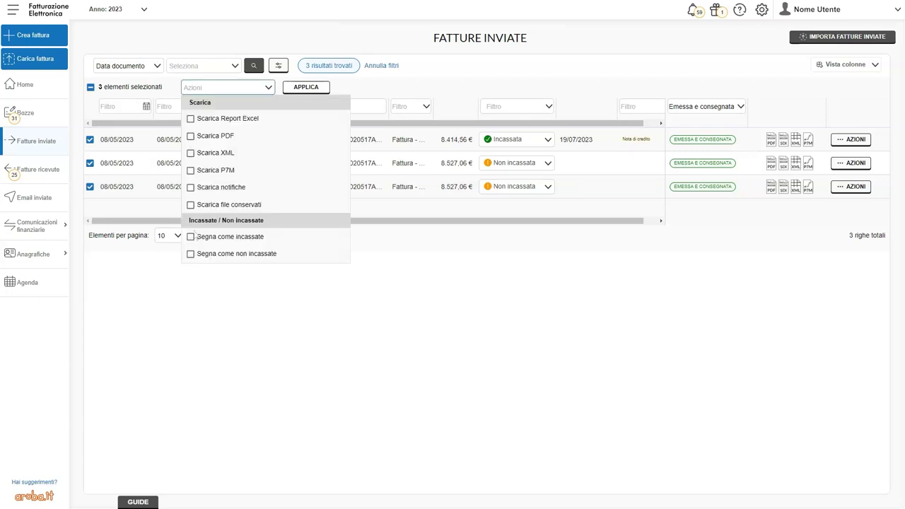
left_click(191, 237)
left_click(306, 88)
left_click(479, 300)
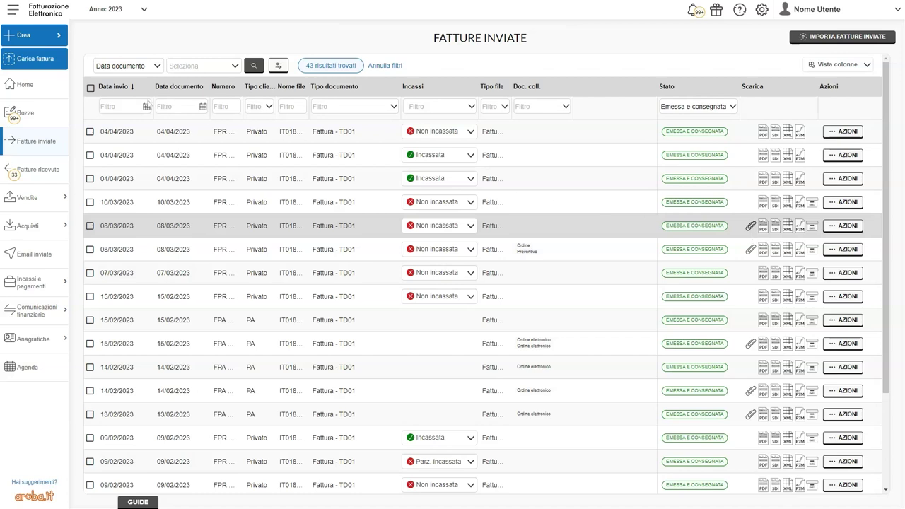
Select all invoices on the current page and choose Scarica file conservati as the bulk action
left_click(90, 87)
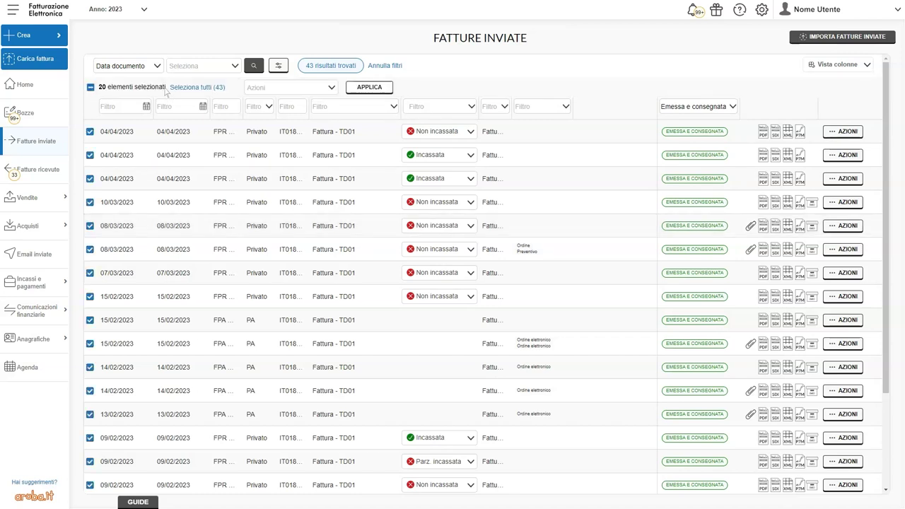
left_click(333, 89)
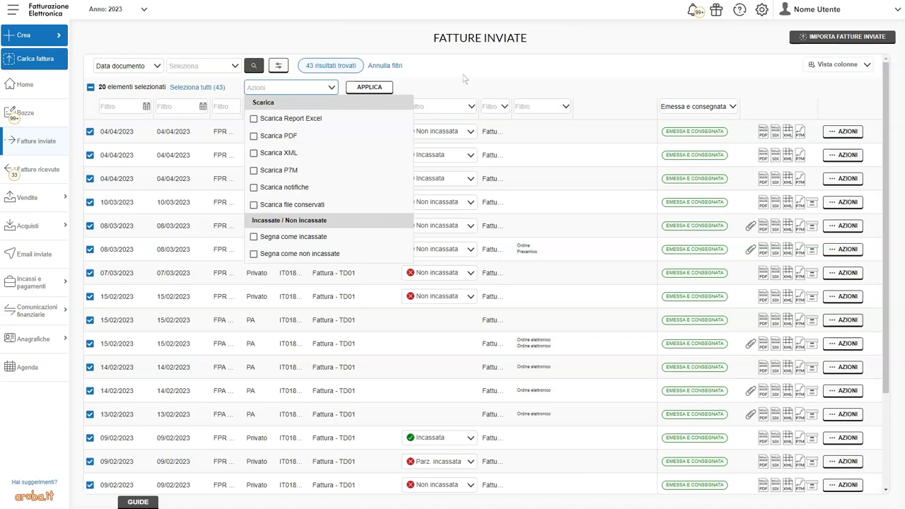
key("Down")
key("Down")
key("Down")
key("Down")
key("Down")
key("Down")
key("Return")
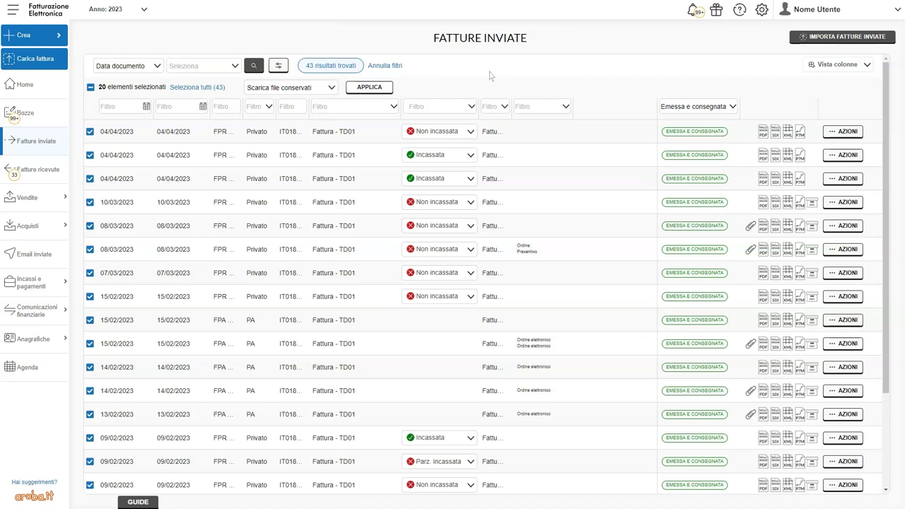
Open the import window for sent invoices, read its file requirements, and close it
left_click(849, 42)
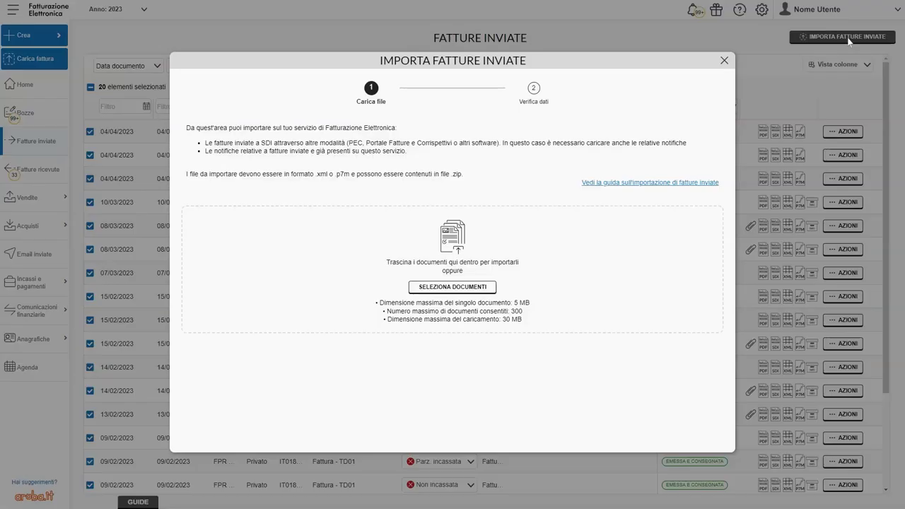
left_click(724, 62)
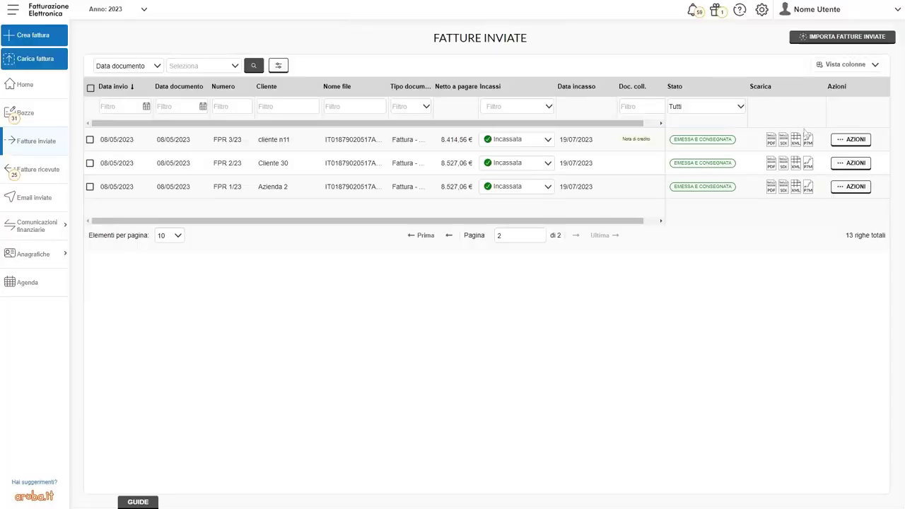
Start a credit note from the Cliente 30 invoice, look over its prefilled data, and leave without saving a draft
left_click(847, 165)
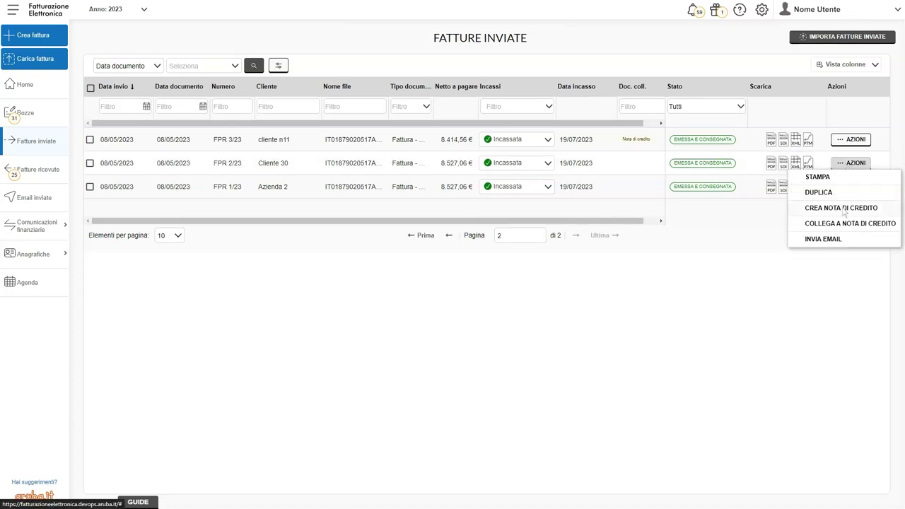
left_click(843, 210)
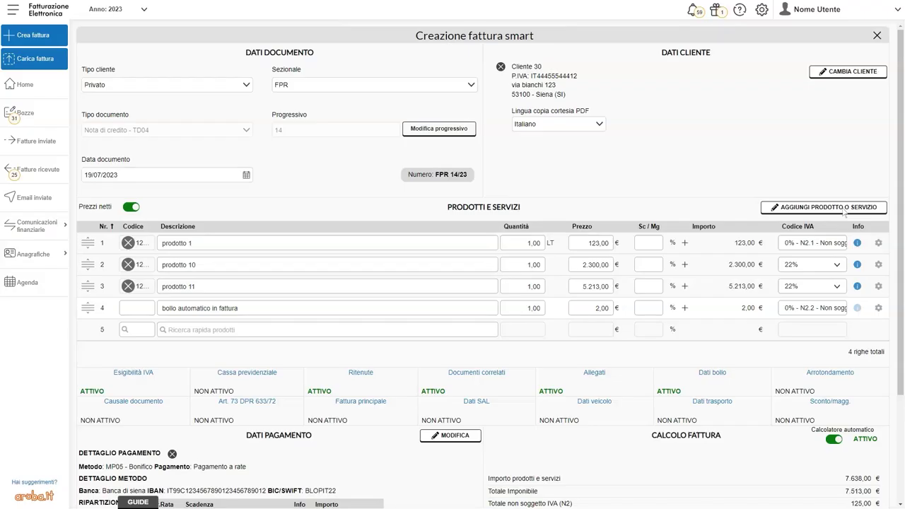
scroll(585, 445, "down", 3)
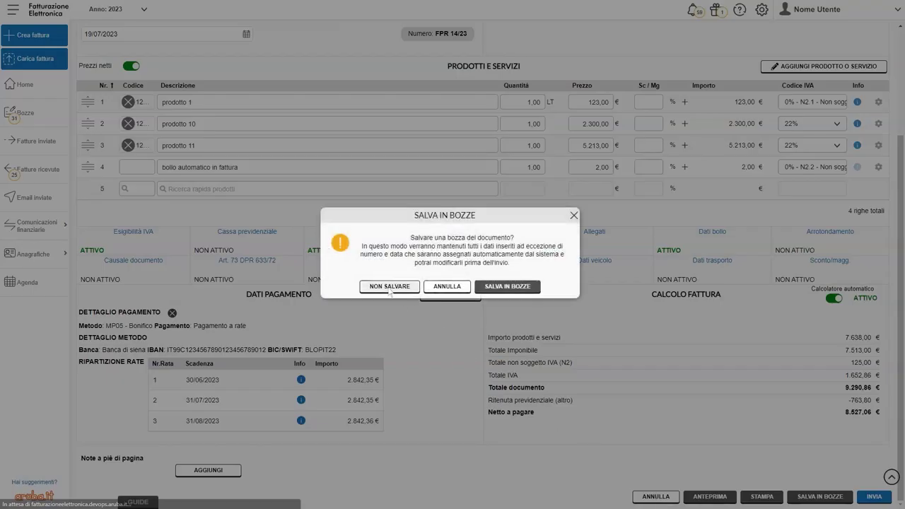
left_click(389, 288)
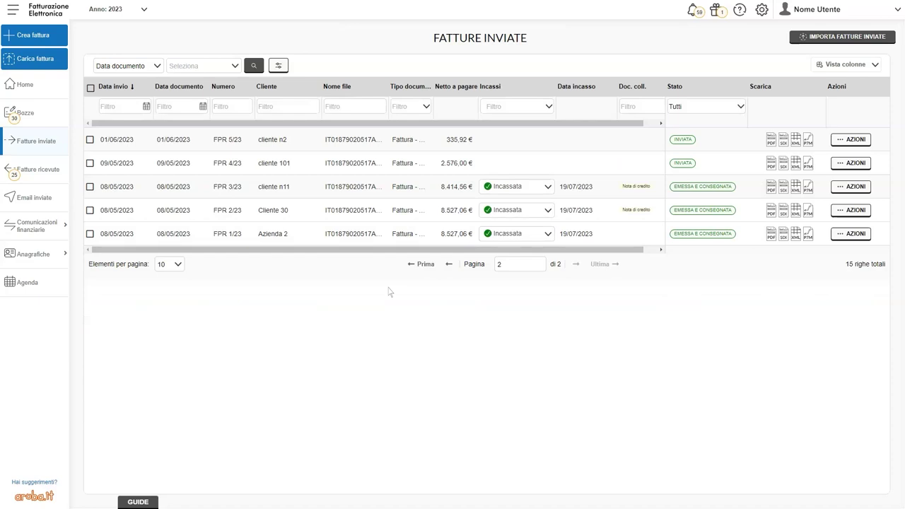
Link the Azienda 2 invoice to the existing 2023 credit note dated 19/07/2023
left_click(845, 237)
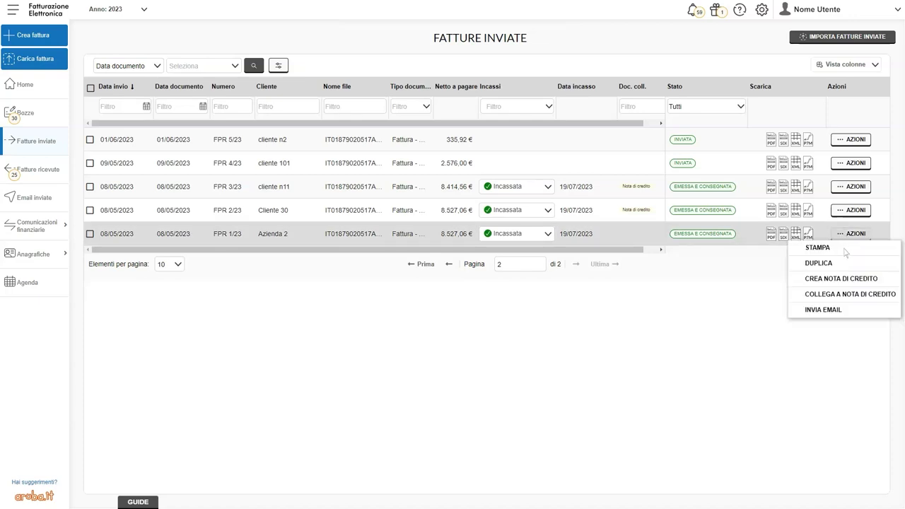
left_click(848, 295)
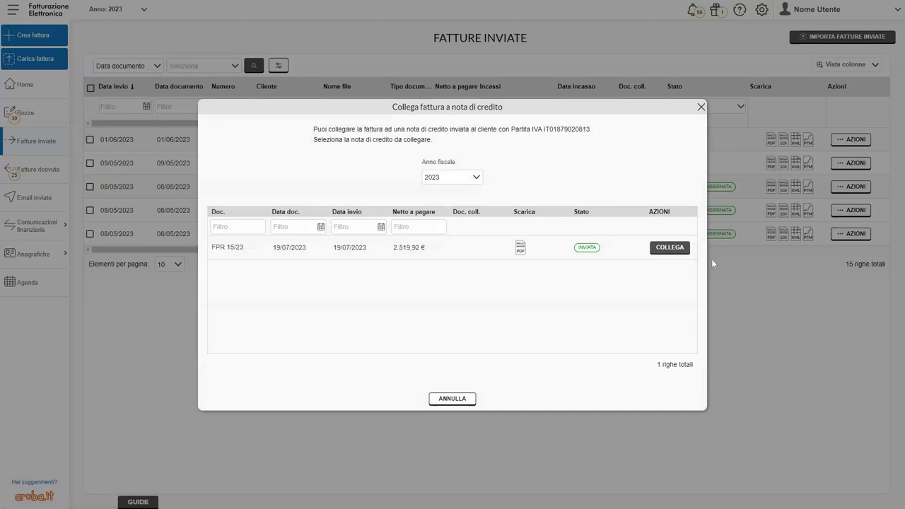
left_click(669, 249)
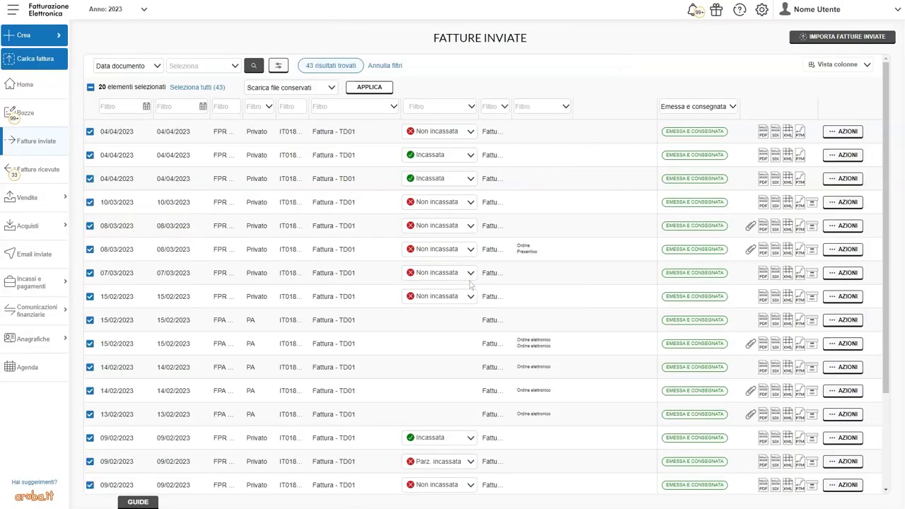
Examine the preview, status, customer details and linked documents of the Cliente 4 invoice dated 15/02/2023, and the collections of the Cliente 2 invoice
left_click(414, 347)
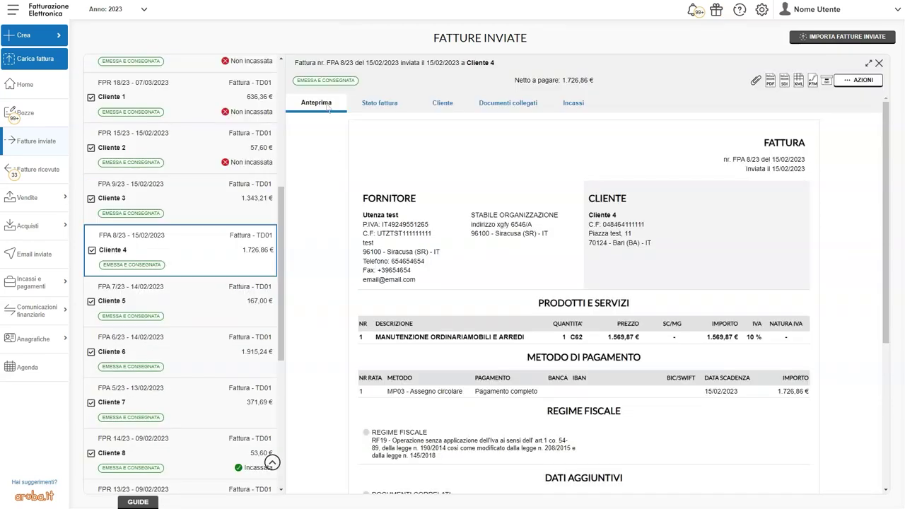
left_click(380, 104)
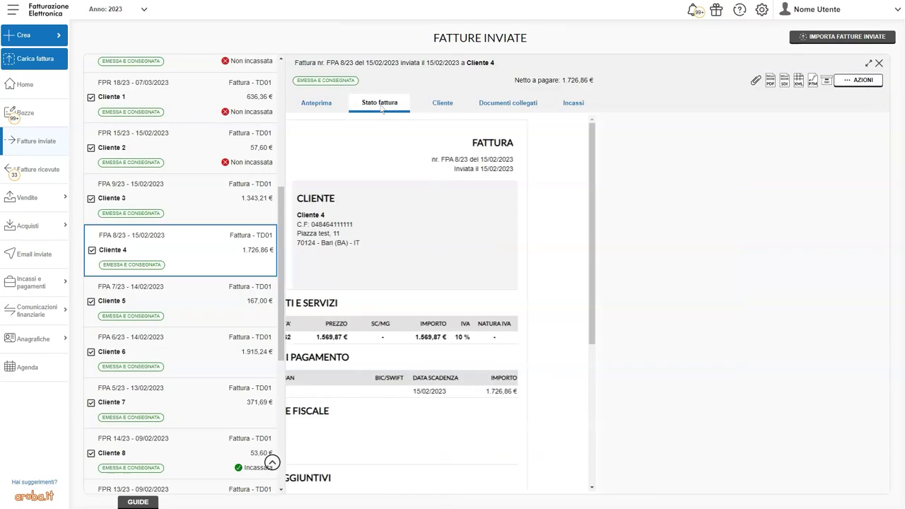
left_click(442, 104)
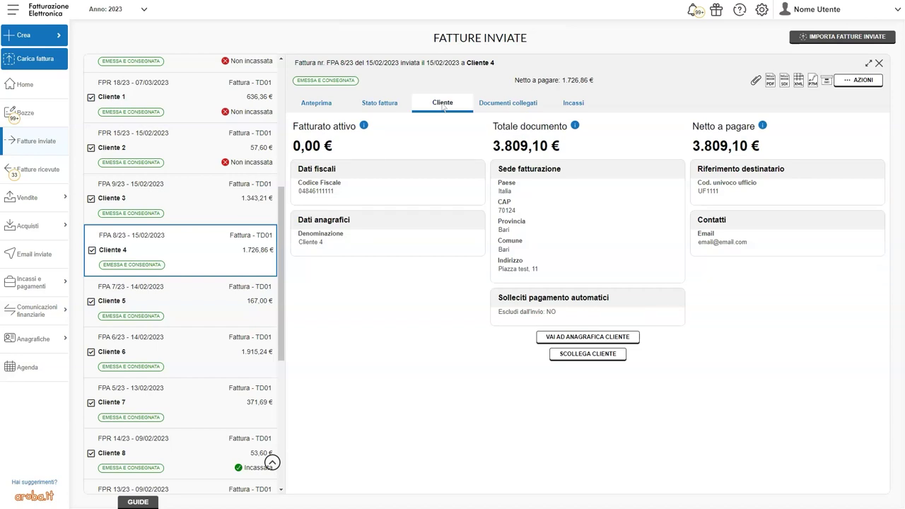
left_click(511, 103)
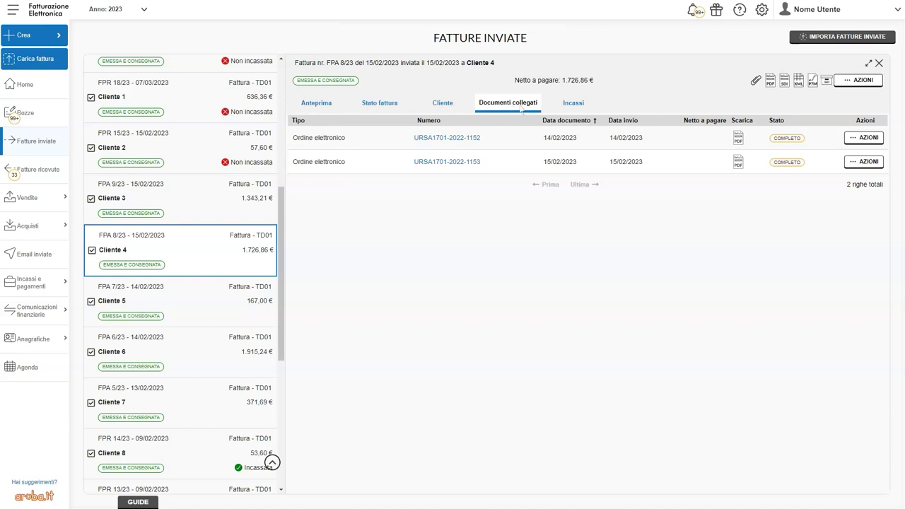
left_click(574, 104)
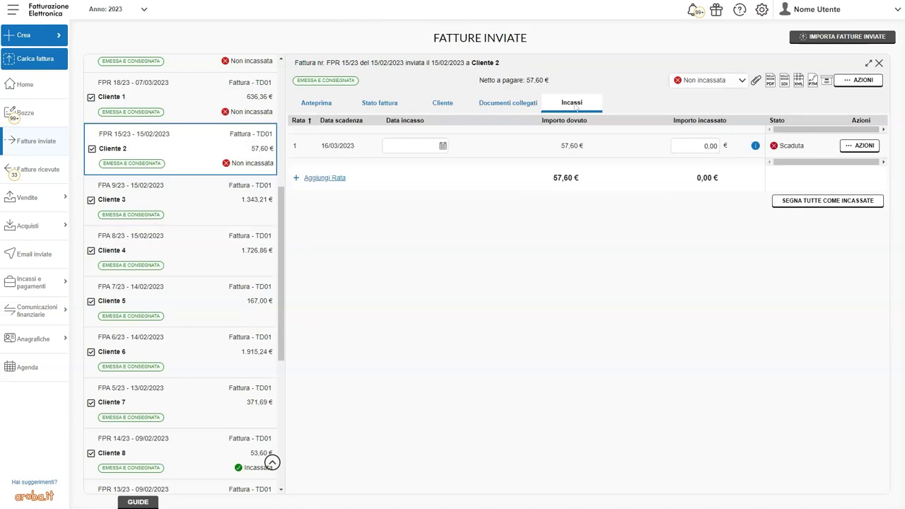